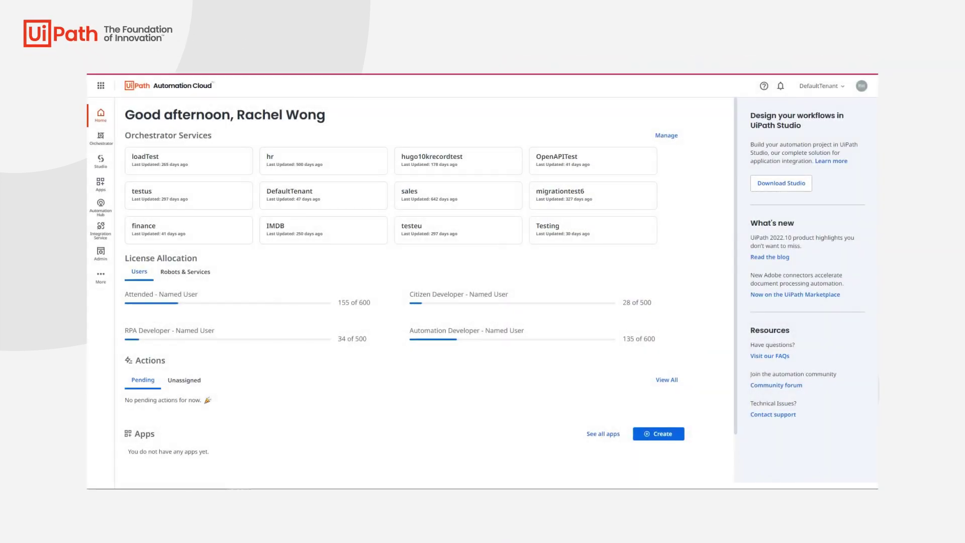
# Step: Open the Purchase-to-Pay Demo app from Process Mining to view its Summary KPIs
pyautogui.click(111, 284)
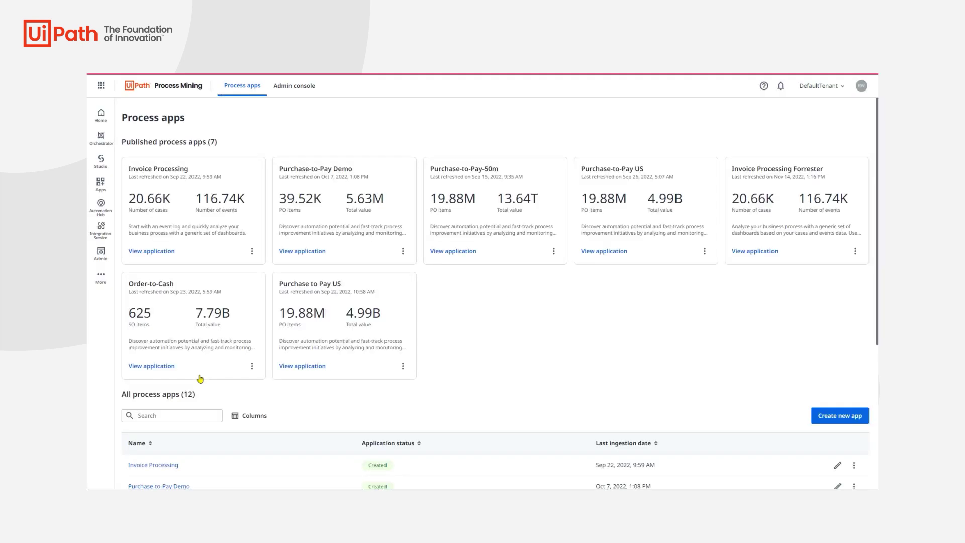
pyautogui.click(302, 251)
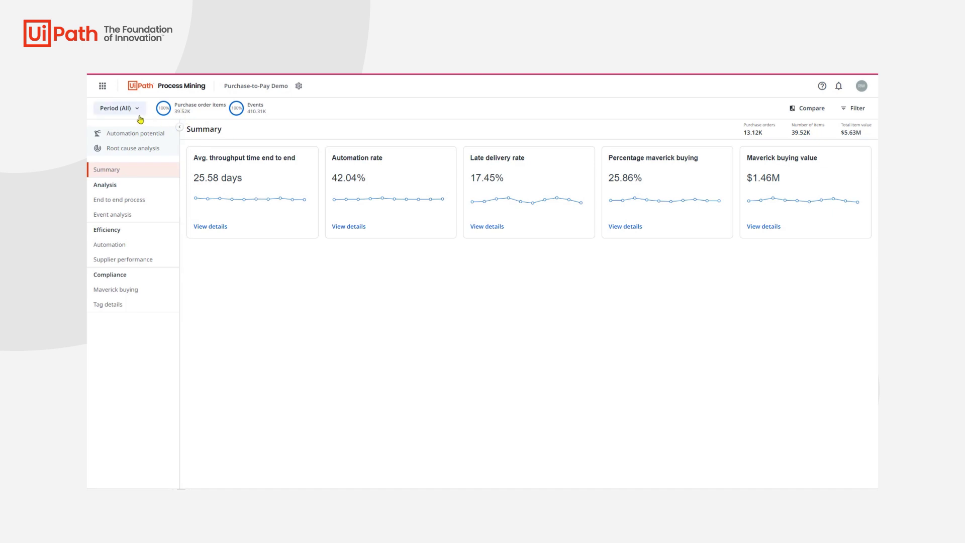
# Step: Switch to the End to end process dashboard with 856 variants and the process graph
pyautogui.click(132, 200)
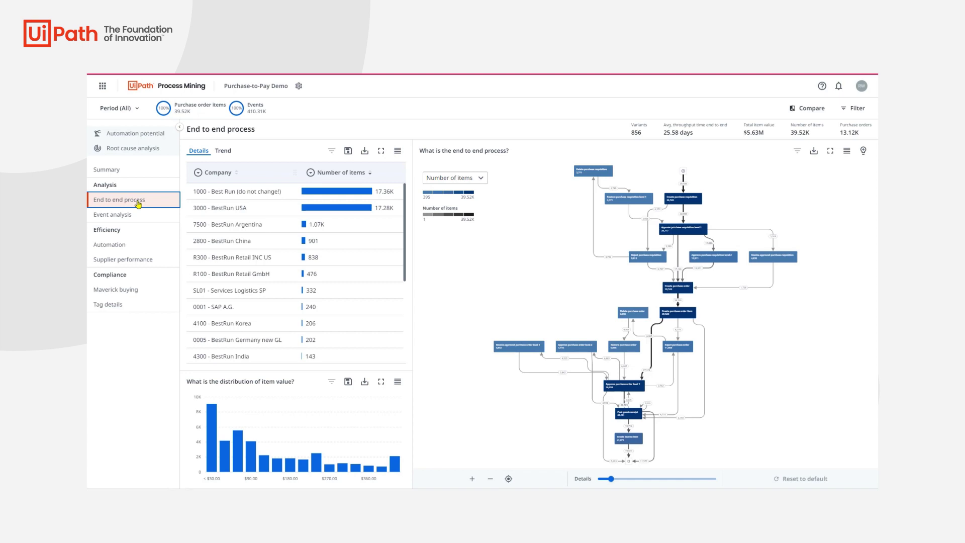
# Step: Limit the reporting period to the quarter Q2 2020
pyautogui.click(115, 109)
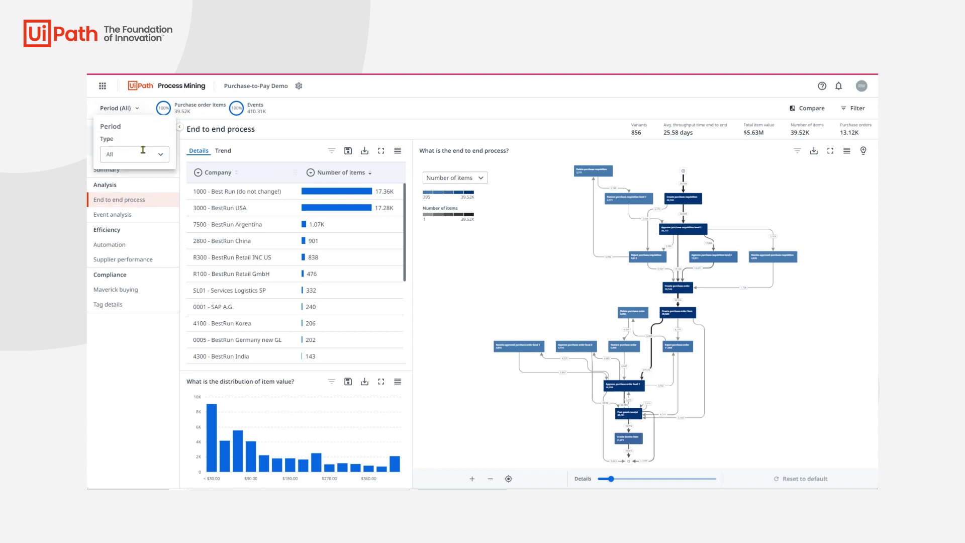
pyautogui.click(141, 154)
pyautogui.click(145, 218)
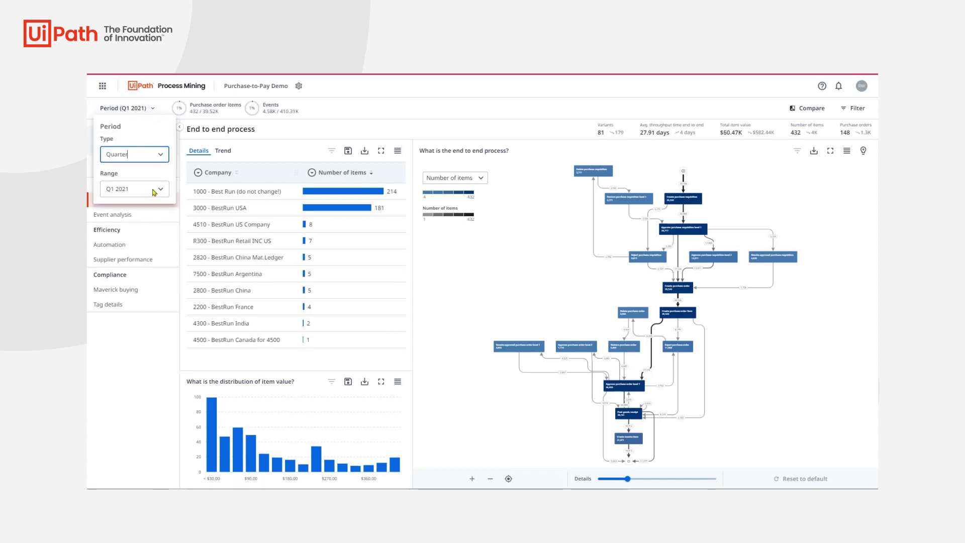
pyautogui.click(151, 190)
pyautogui.click(139, 253)
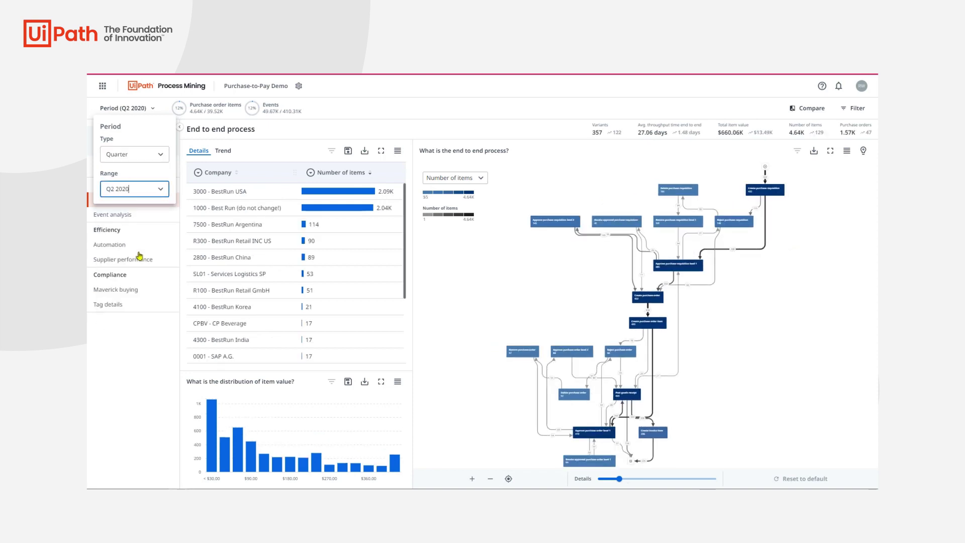
pyautogui.click(140, 384)
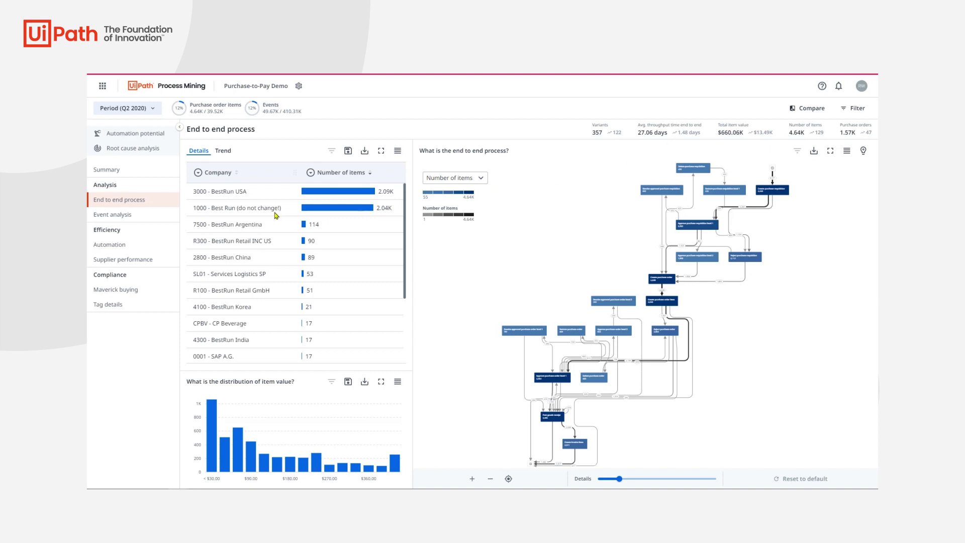
# Step: Open the Maverick buying dashboard and widen the Tag column to show full tag names
pyautogui.click(149, 291)
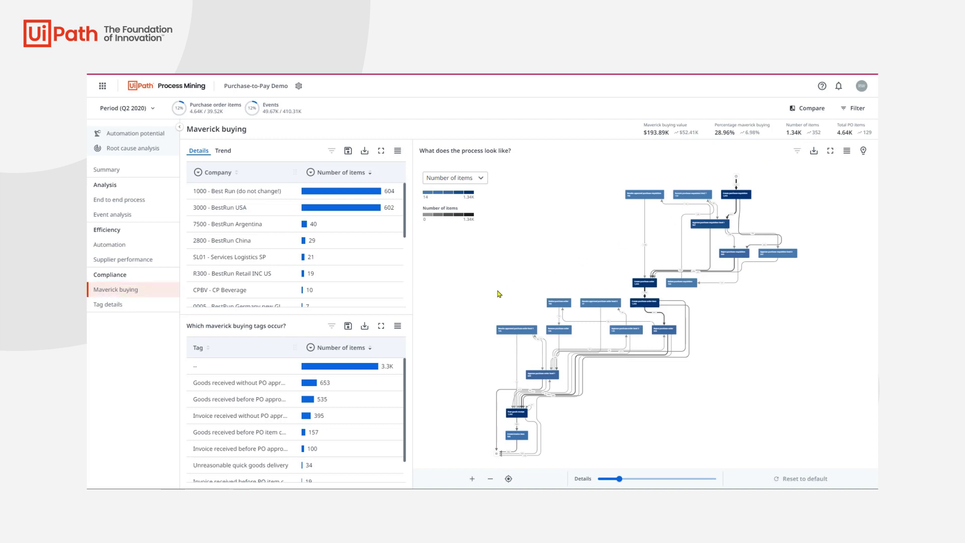
pyautogui.scroll(-1, 332, 423)
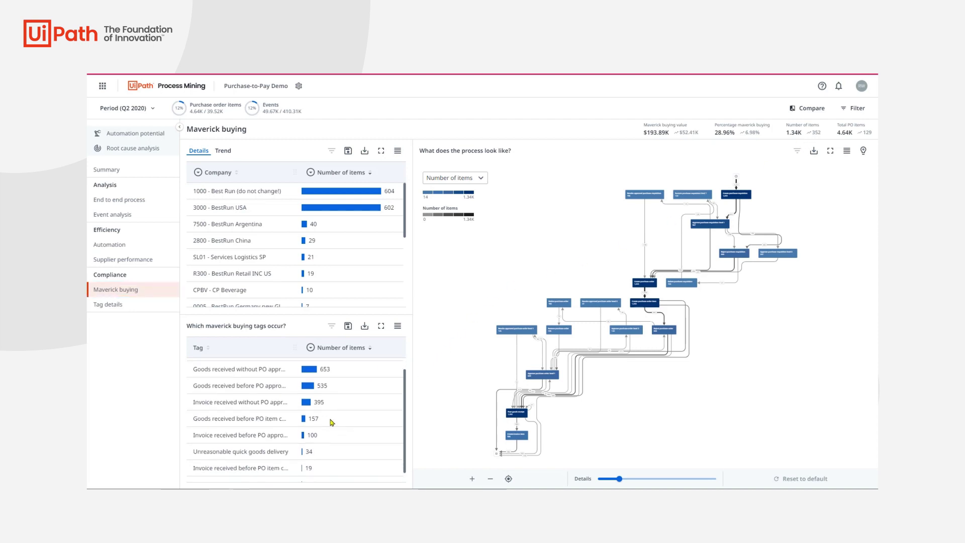
pyautogui.moveTo(334, 421)
pyautogui.moveTo(295, 348); pyautogui.dragTo(314, 349)
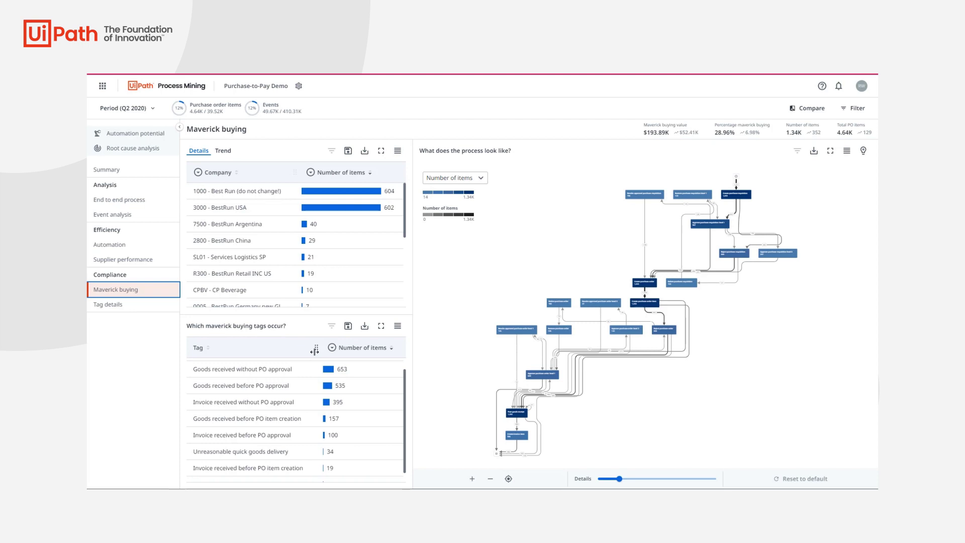
# Step: Filter to the two goods-received-without/before-PO-approval tags and show total item value per tag
pyautogui.click(276, 385)
pyautogui.rightClick(275, 385)
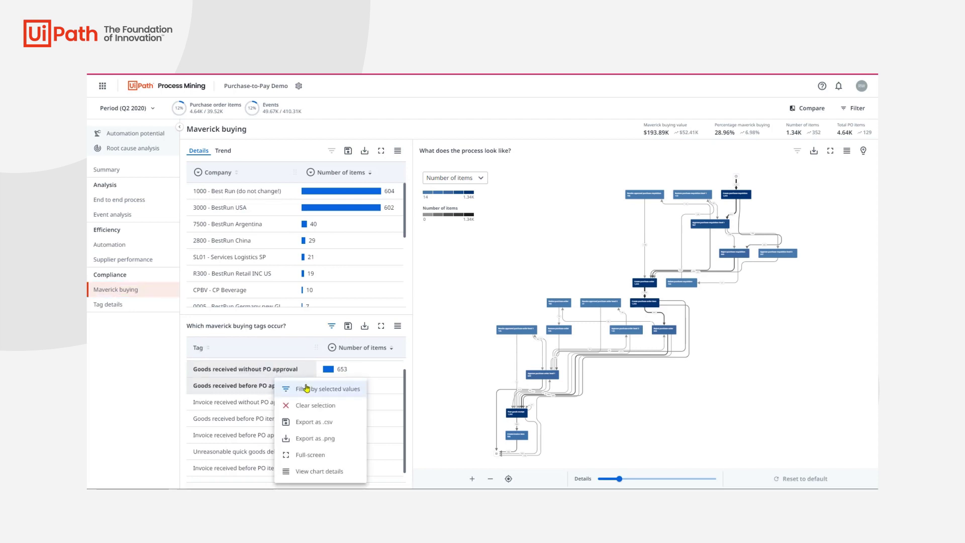
pyautogui.click(300, 387)
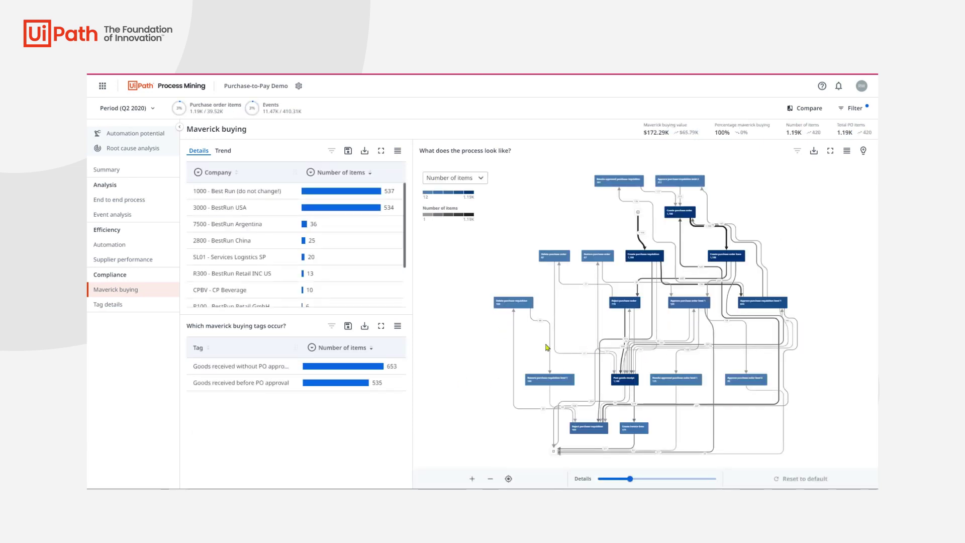
pyautogui.click(312, 350)
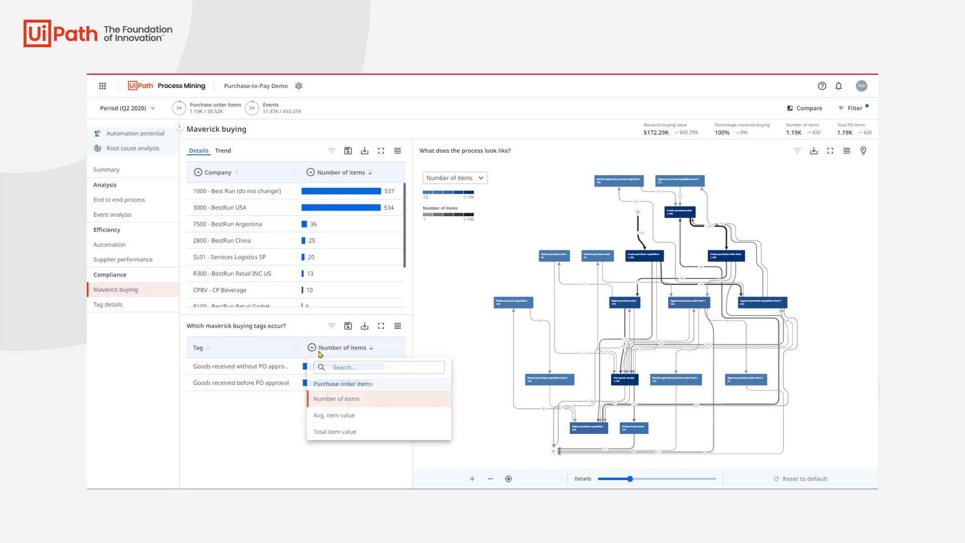
pyautogui.click(352, 431)
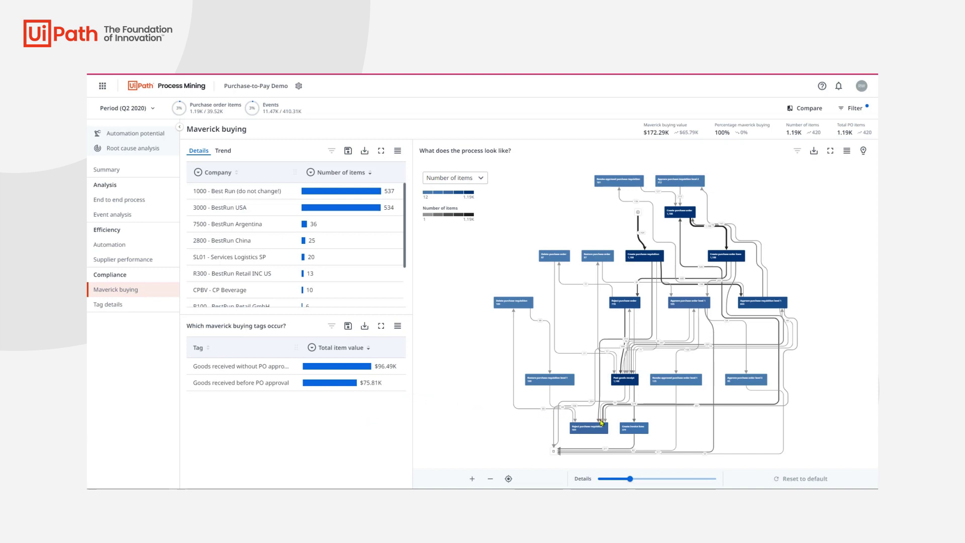
# Step: Lower the process map's detail, raise it by three notches, and zoom into the graph
pyautogui.moveTo(630, 481); pyautogui.dragTo(601, 480)
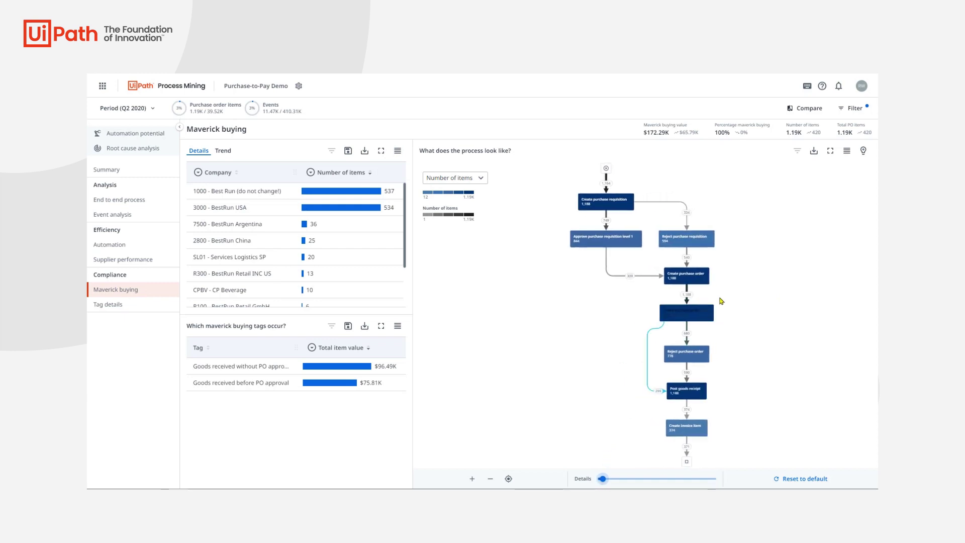
pyautogui.press('Right')
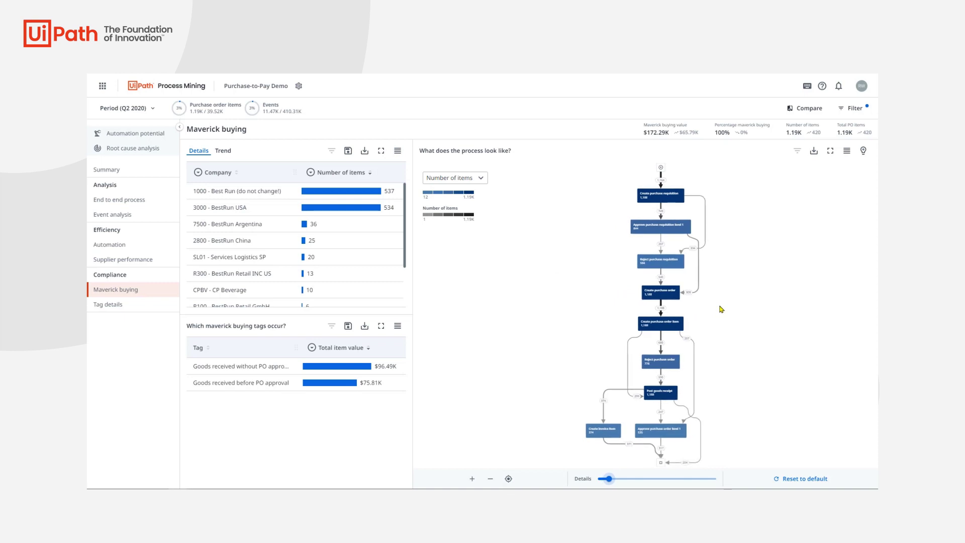
pyautogui.press('Right')
pyautogui.press('Right')
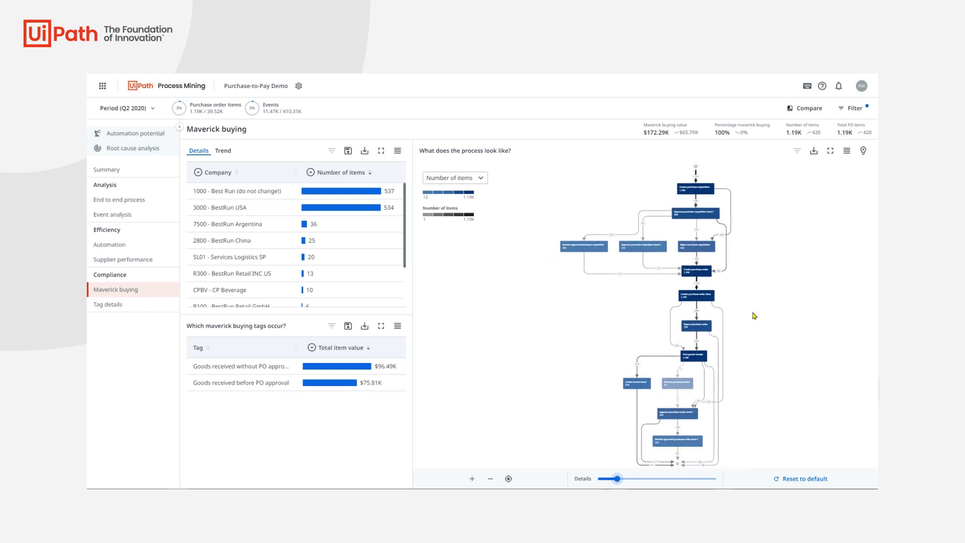
pyautogui.press('Right')
pyautogui.scroll(5, 679, 324)
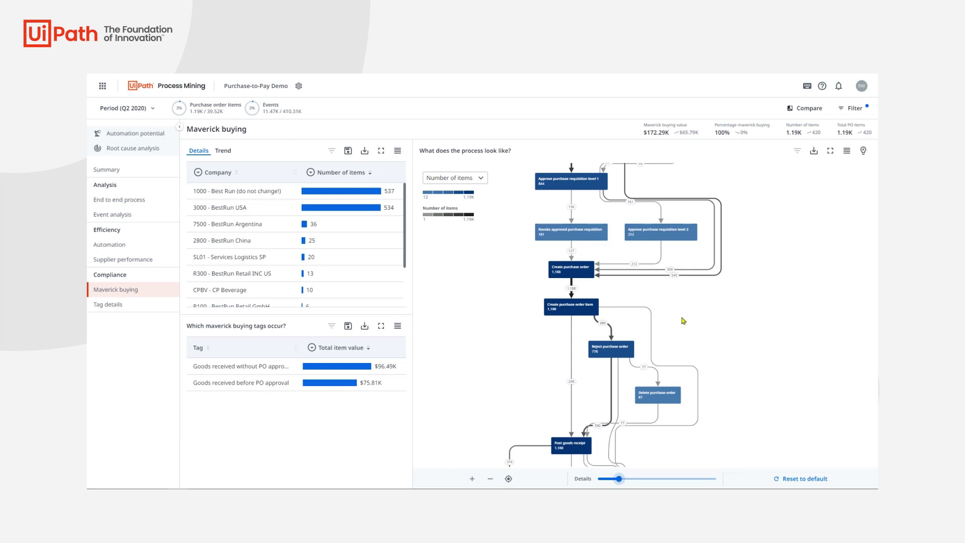
# Step: Show the applied filters, collapse the Tag filter section, and go to Root cause analysis
pyautogui.click(851, 111)
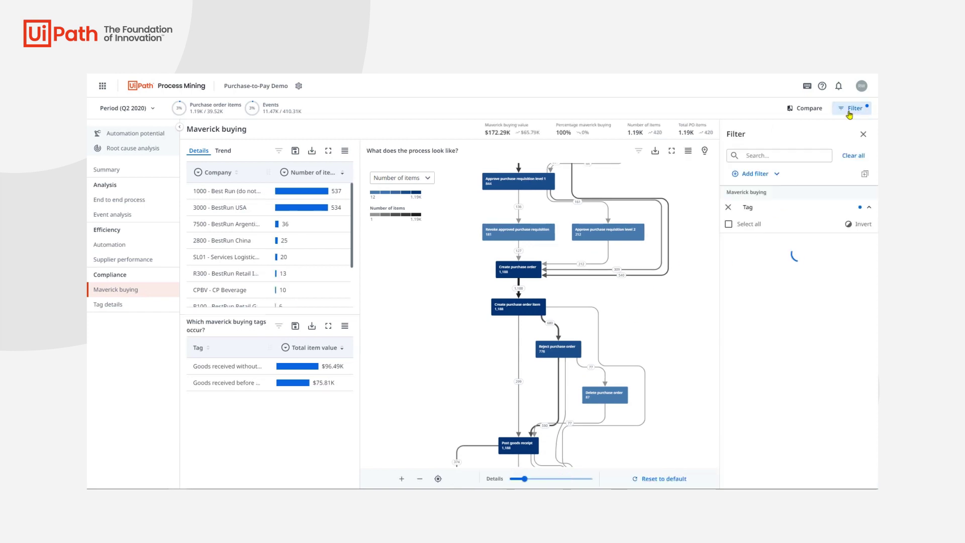
pyautogui.click(803, 208)
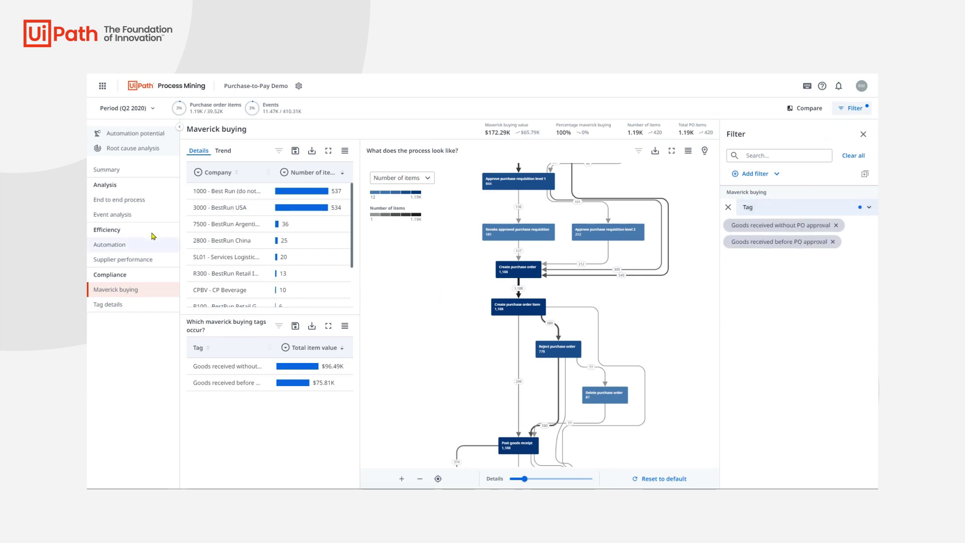
pyautogui.click(131, 149)
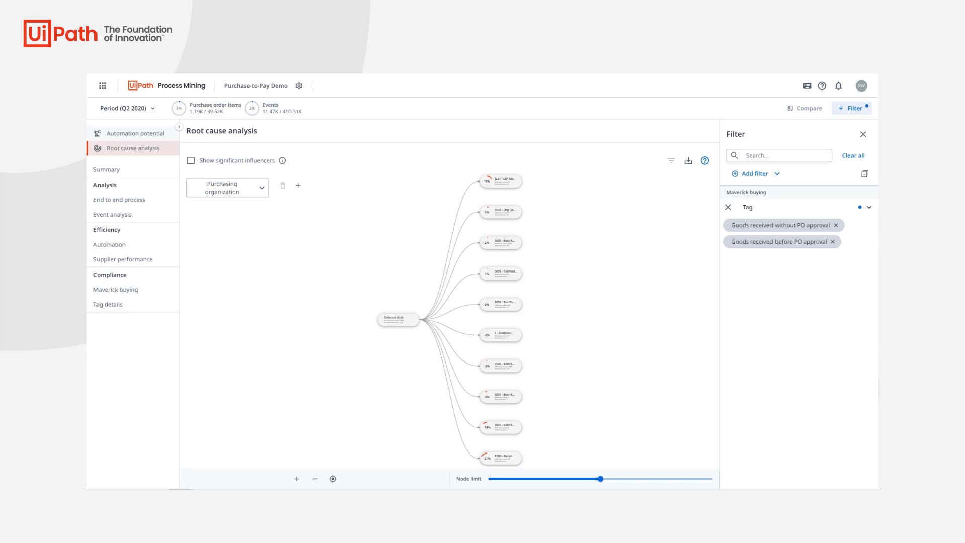
# Step: Browse the root-cause tree and select the SL31 - LSP Inc. node at 18% for filtering
pyautogui.scroll(5, 530, 213)
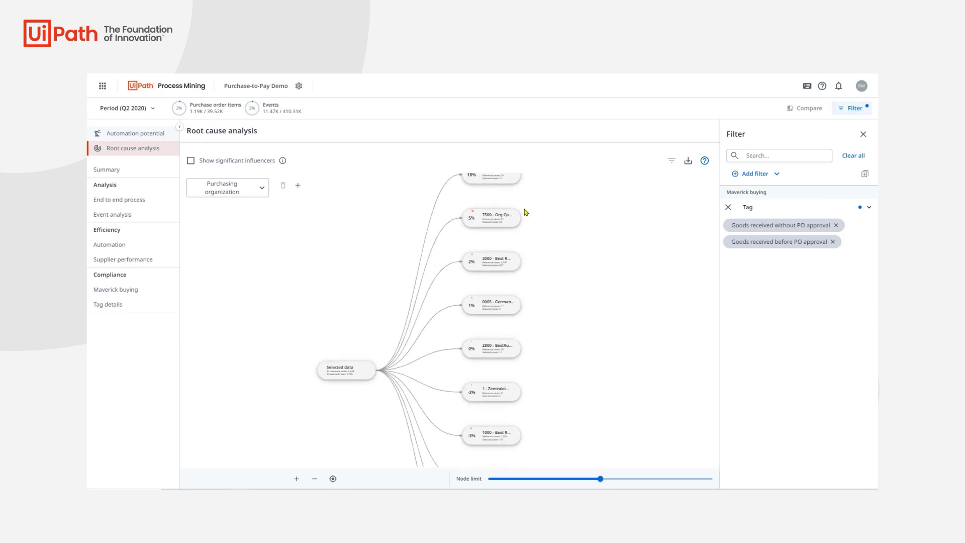
pyautogui.scroll(-8, 546, 261)
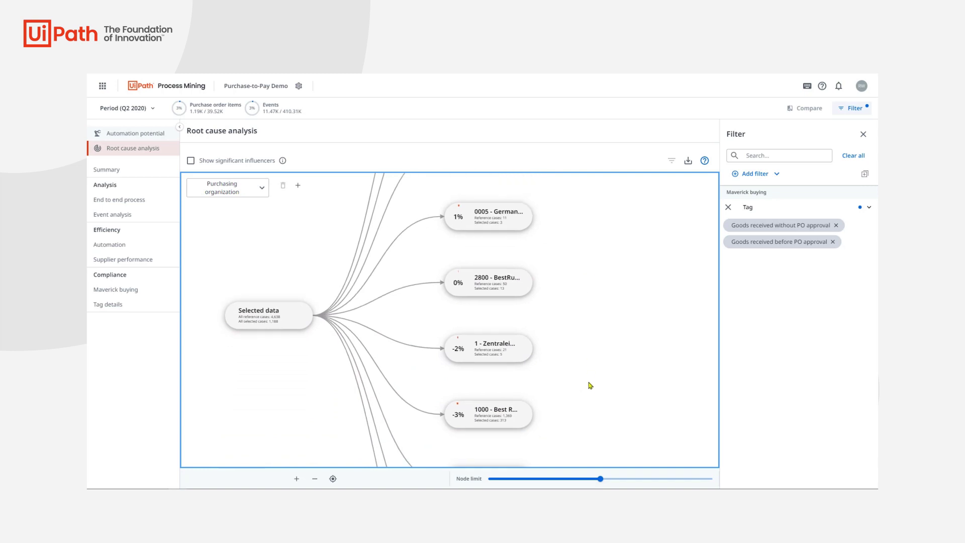
pyautogui.scroll(-5, 586, 380)
pyautogui.scroll(5, 582, 323)
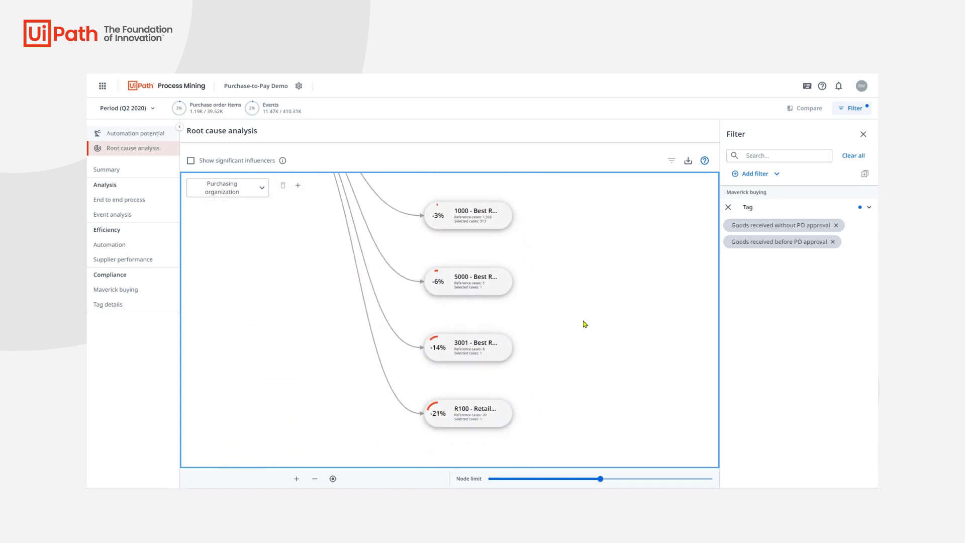
pyautogui.scroll(6, 579, 331)
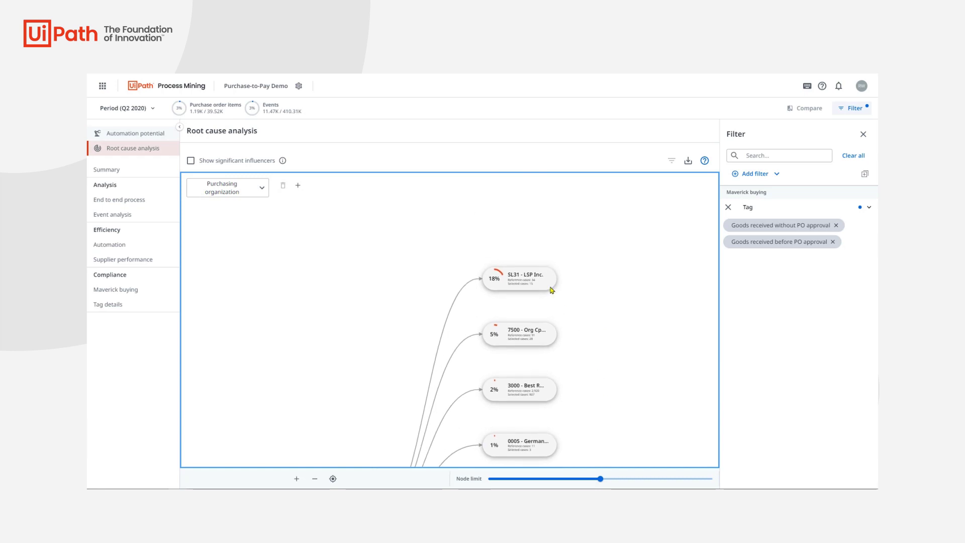
pyautogui.click(548, 289)
pyautogui.rightClick(544, 288)
# Step: Filter to SL31 - LSP Inc. and break it down by Purchase order creator (47%, -11%, -45%, -45%)
pyautogui.click(560, 302)
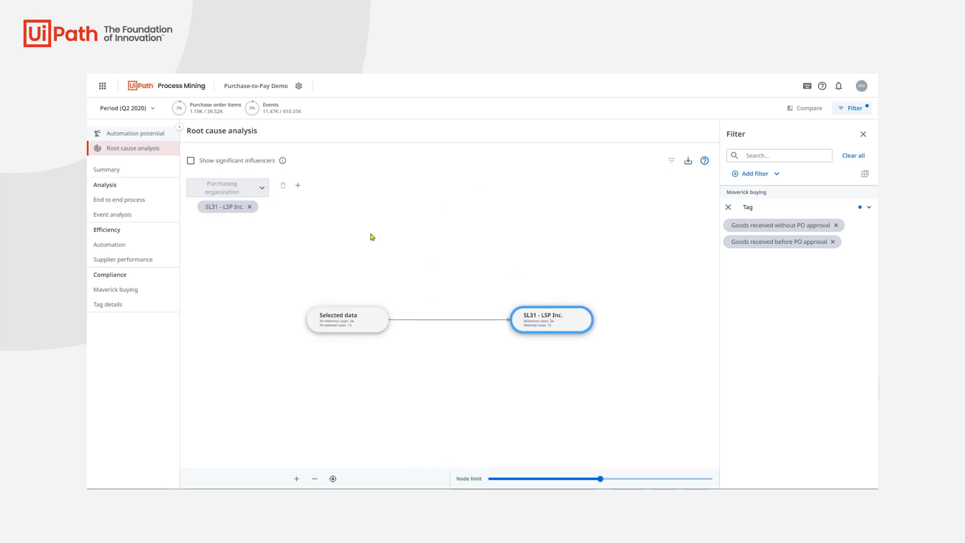
pyautogui.click(297, 186)
pyautogui.click(327, 202)
pyautogui.write('purchase order')
pyautogui.click(355, 268)
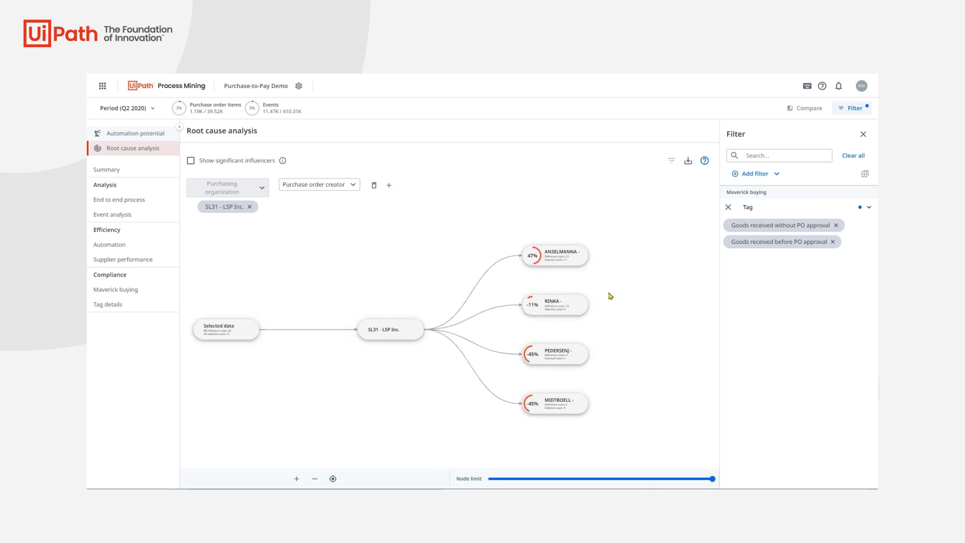
pyautogui.scroll(2, 596, 303)
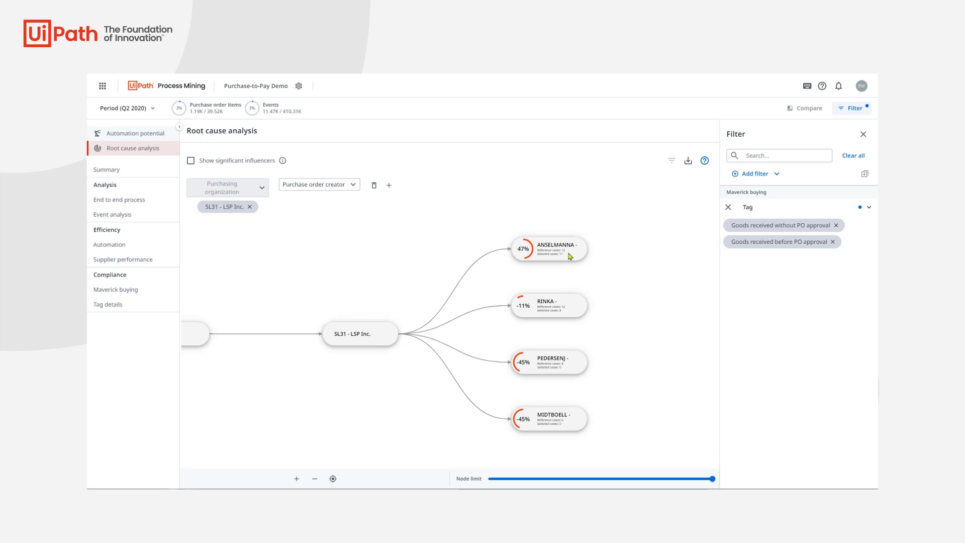
# Step: Bring up the Automation potential dashboard listing automation rates per activity
pyautogui.moveTo(570, 256)
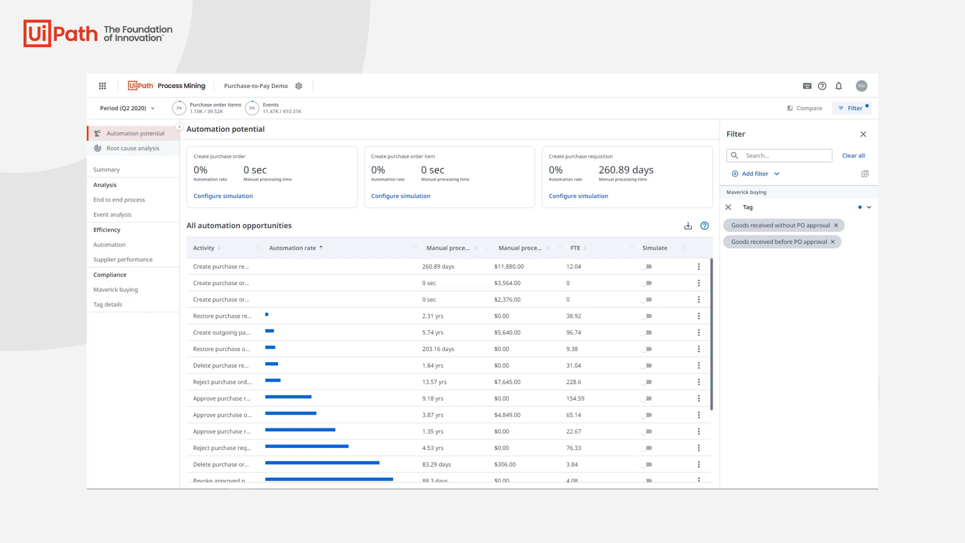
# Step: Simulate Create purchase order with 80% digital input and 2 - 5 ways, reaching 78.4% automation
pyautogui.click(236, 196)
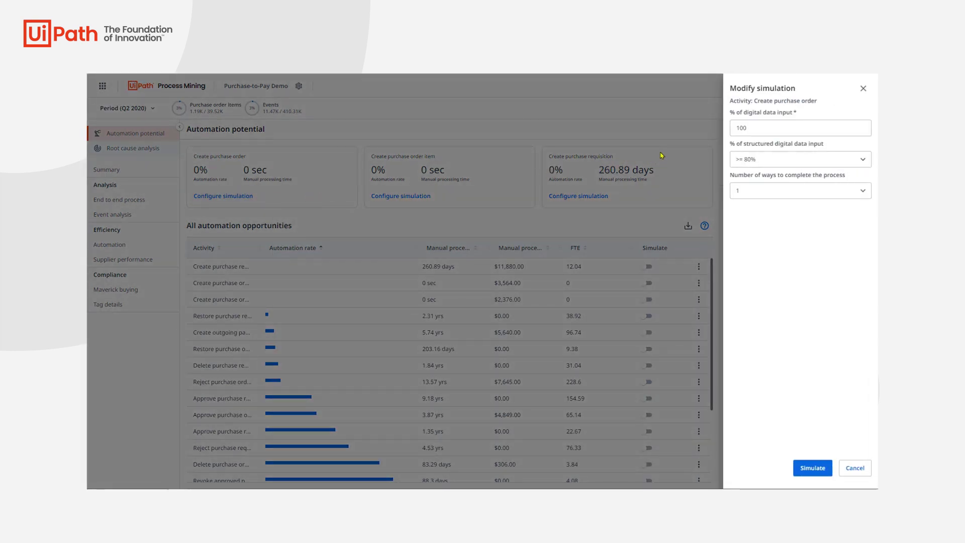
pyautogui.press('Tab')
pyautogui.hotkey('ctrl', 'a')
pyautogui.write('80')
pyautogui.click(762, 193)
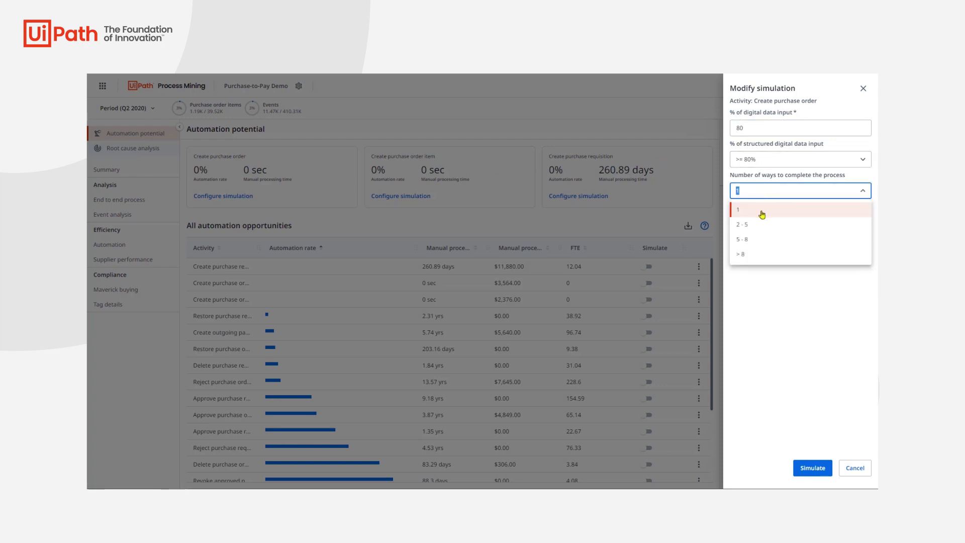
pyautogui.click(755, 238)
pyautogui.click(753, 193)
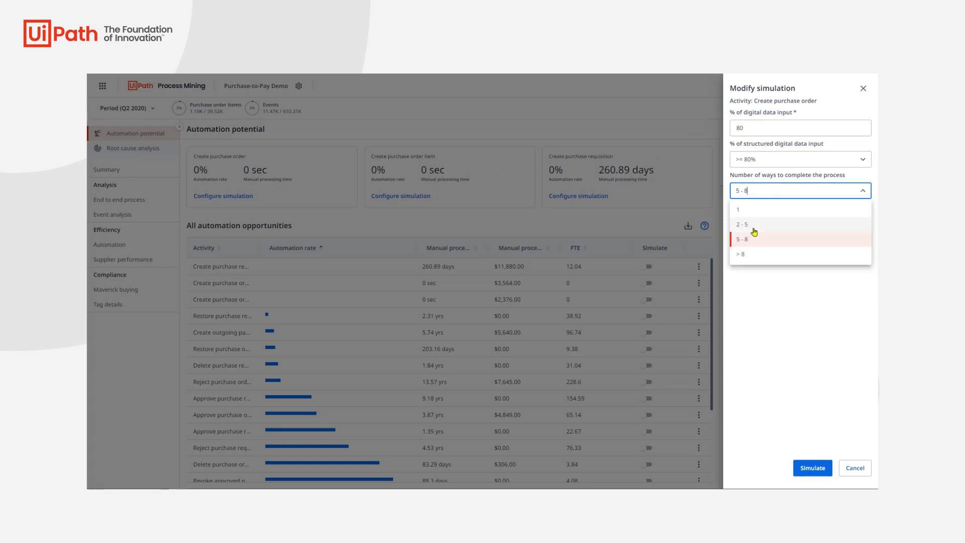
pyautogui.click(752, 224)
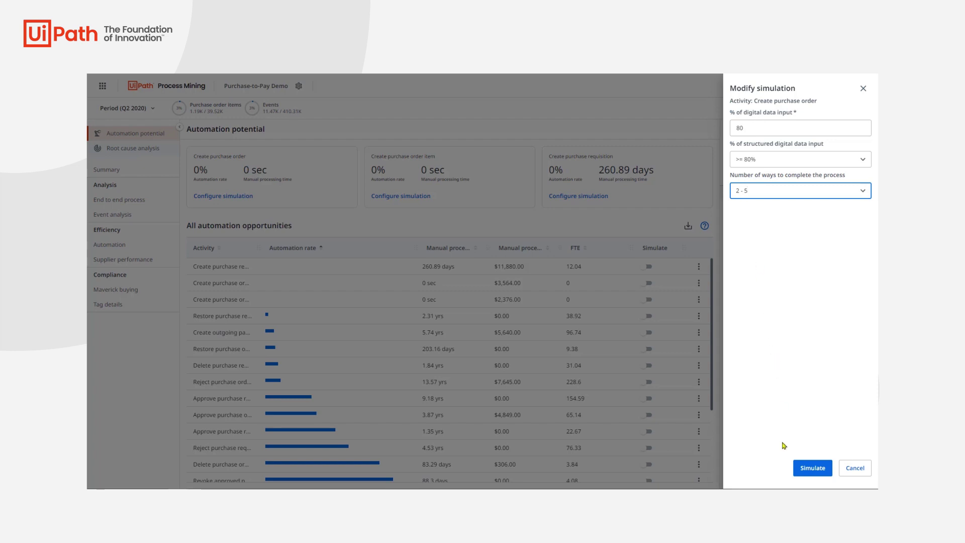
pyautogui.click(813, 468)
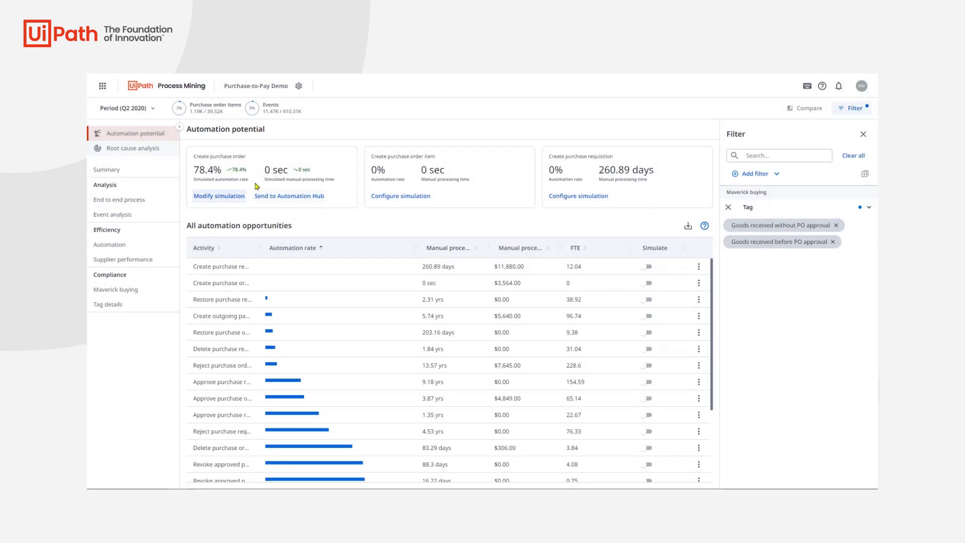
# Step: Sort opportunities by automation rate descending and send Create purchase order to Automation Hub
pyautogui.click(300, 251)
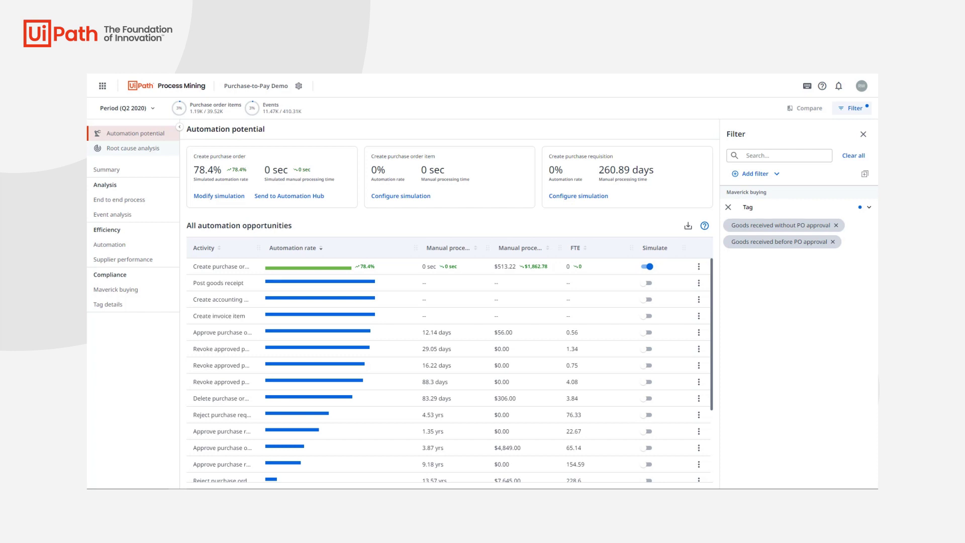
pyautogui.click(302, 198)
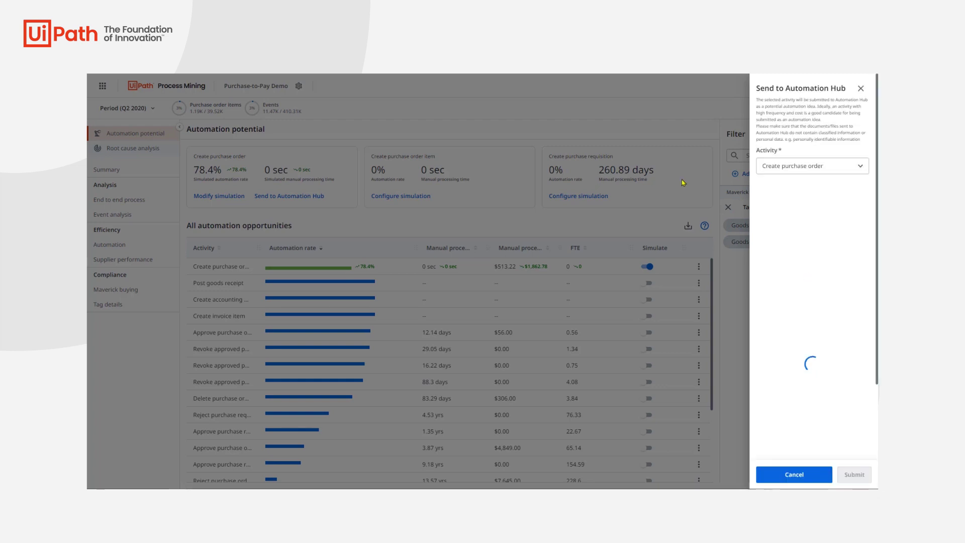
# Step: Name the idea 'Create purchase order', describe it as 'Automate approvals and creations', category Finance & Accounting
pyautogui.click(802, 230)
pyautogui.write('Create purchase')
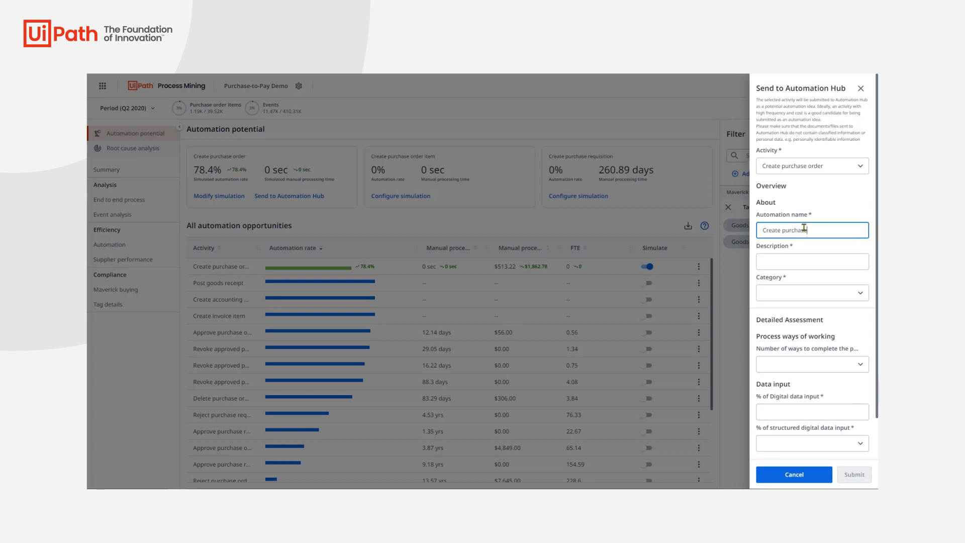
pyautogui.write(' order')
pyautogui.click(798, 260)
pyautogui.write('Automate')
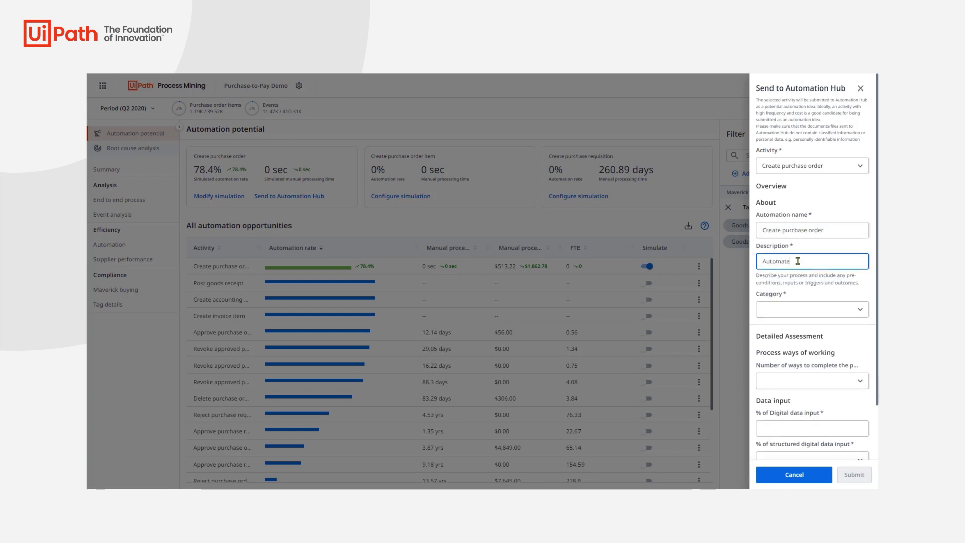
pyautogui.write(' approvals and cr')
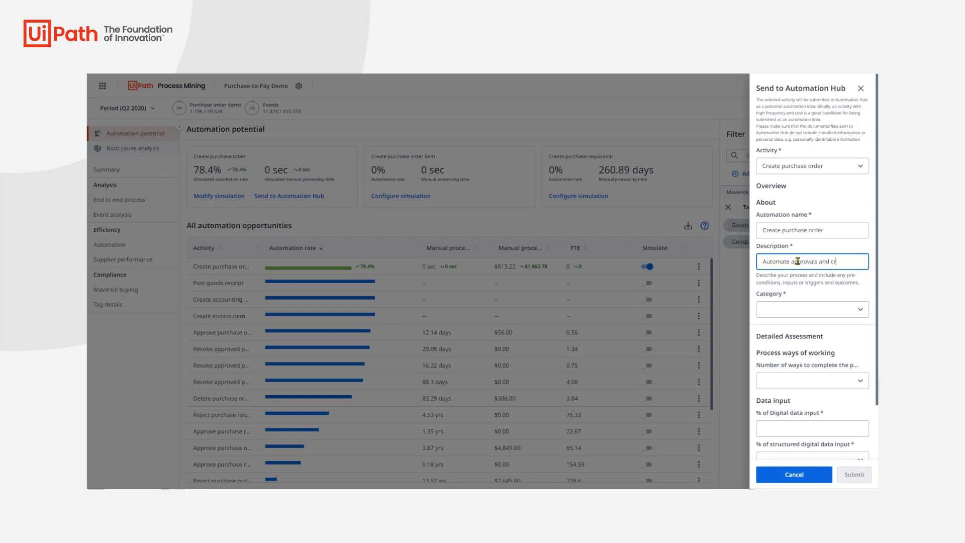
pyautogui.write('eations')
pyautogui.click(813, 309)
pyautogui.click(811, 349)
# Step: Mark it as always done the same way, 80% digital and at least 80% structured input, then submit
pyautogui.click(812, 364)
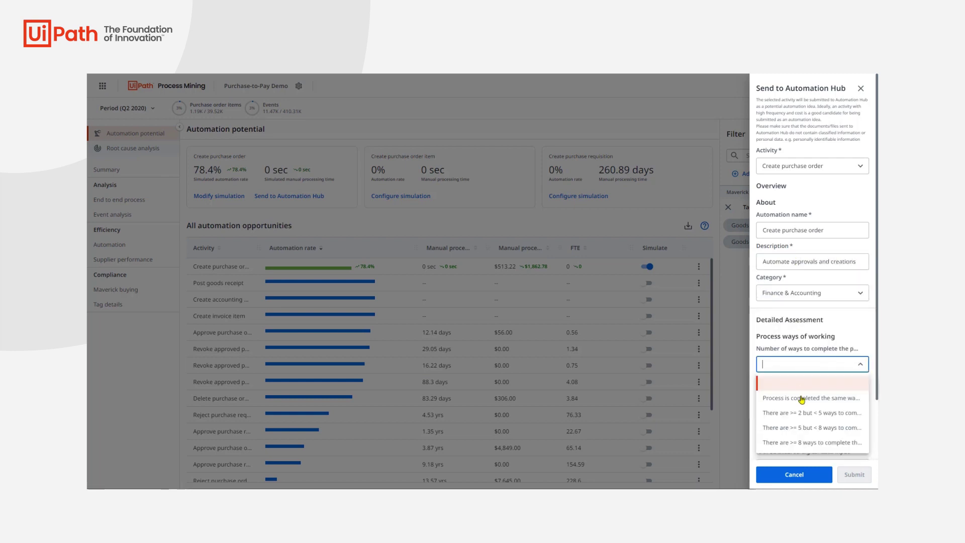
pyautogui.click(801, 401)
pyautogui.write('80')
pyautogui.scroll(-2, 789, 433)
pyautogui.click(802, 408)
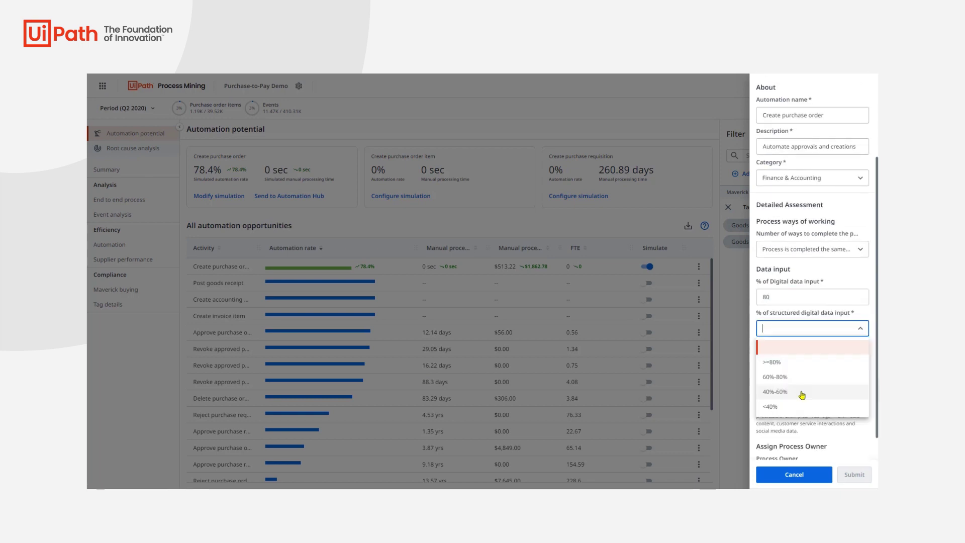
pyautogui.click(793, 362)
pyautogui.click(835, 477)
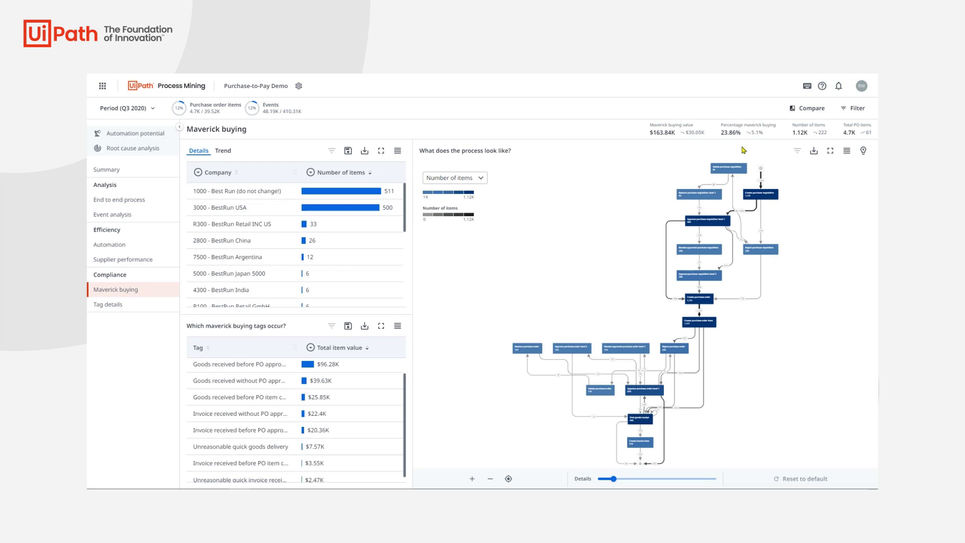
# Step: Compare Q3 2020 with Q2 2020, adding a Purchase order creator filter limiting Scenario A to one creator
pyautogui.click(825, 110)
pyautogui.click(825, 108)
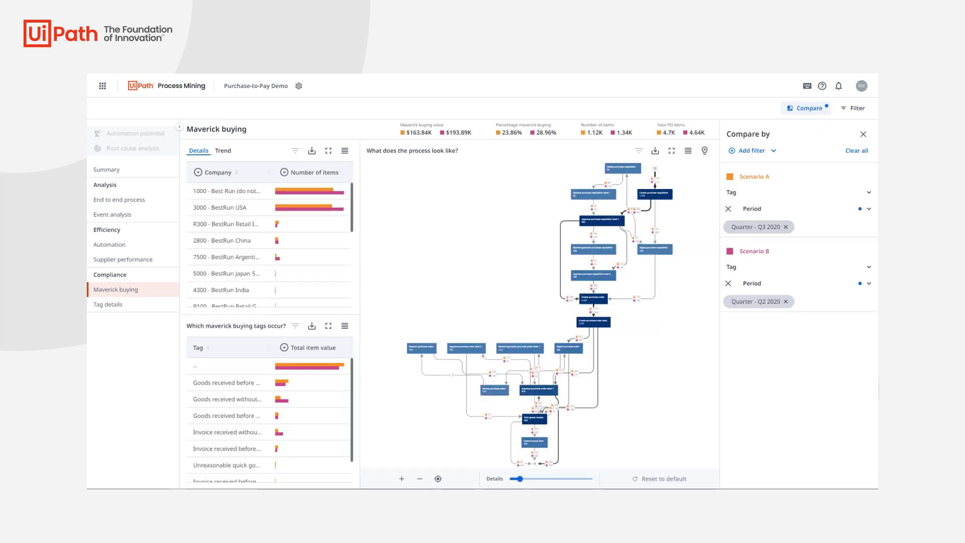
pyautogui.click(759, 152)
pyautogui.write('pu')
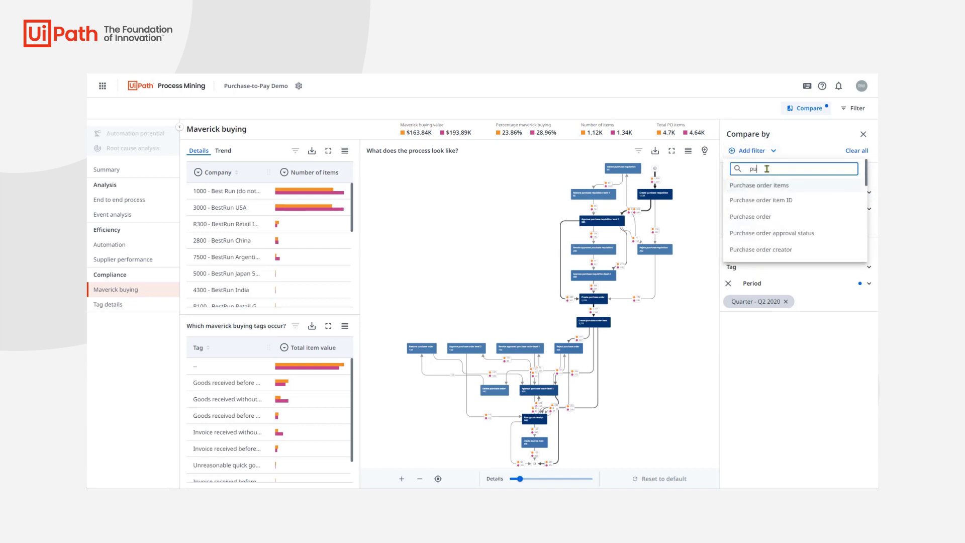
pyautogui.write('rchase order cr')
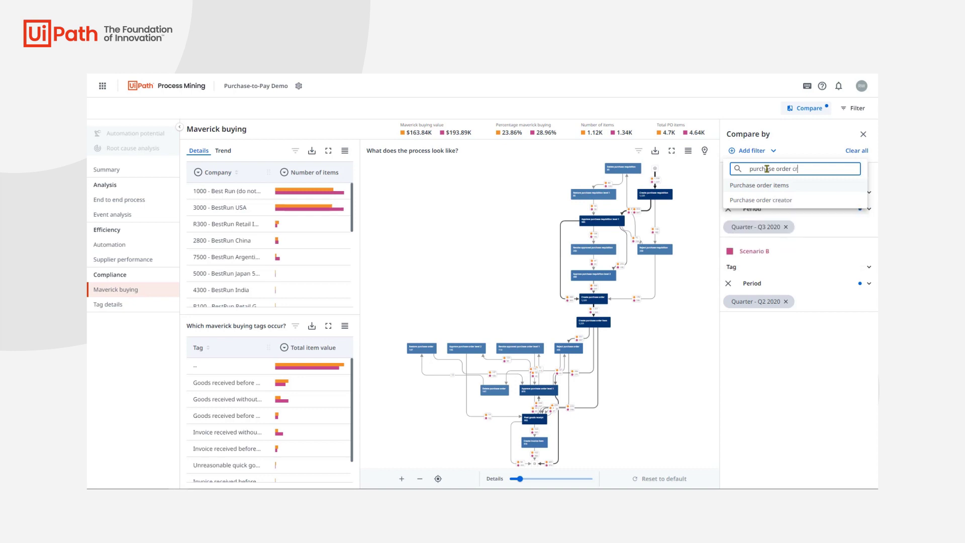
pyautogui.click(770, 200)
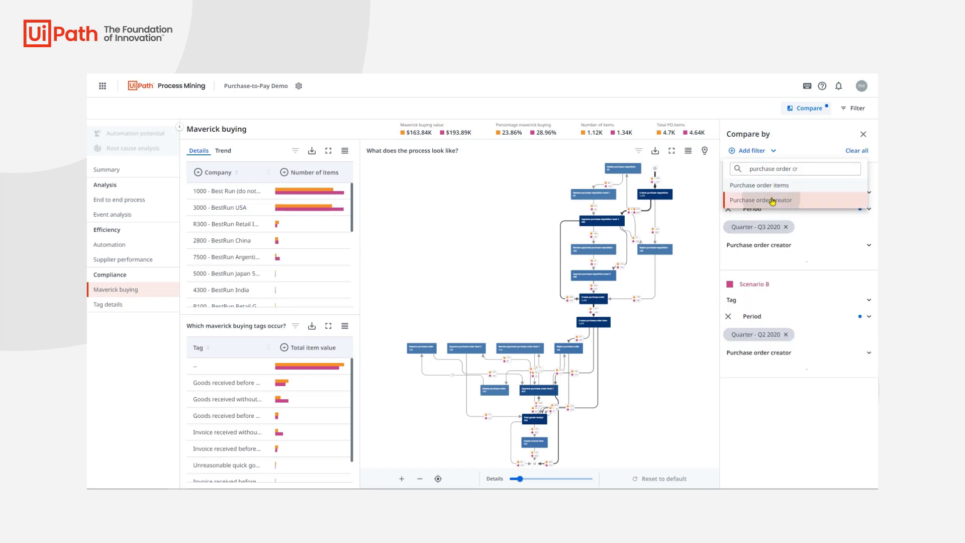
pyautogui.click(770, 246)
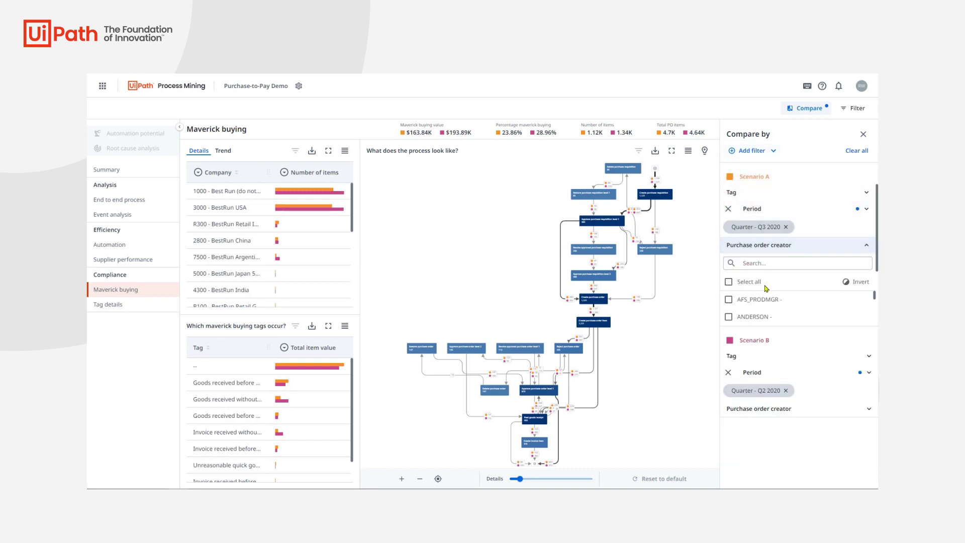
pyautogui.scroll(-2, 759, 316)
pyautogui.click(758, 300)
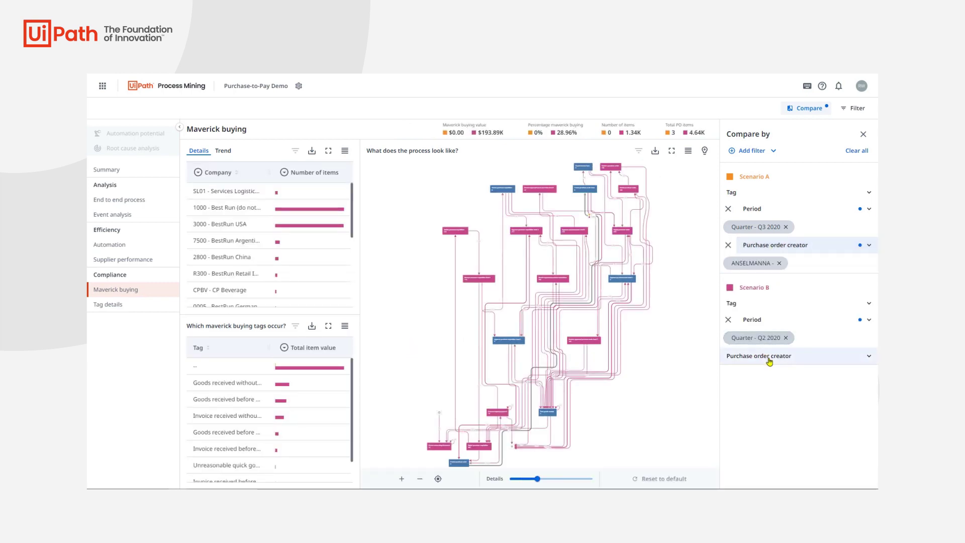
# Step: Limit Scenario B to the same purchase order creator, showing $2.15K and 100% maverick buying
pyautogui.click(760, 356)
pyautogui.scroll(-1, 759, 412)
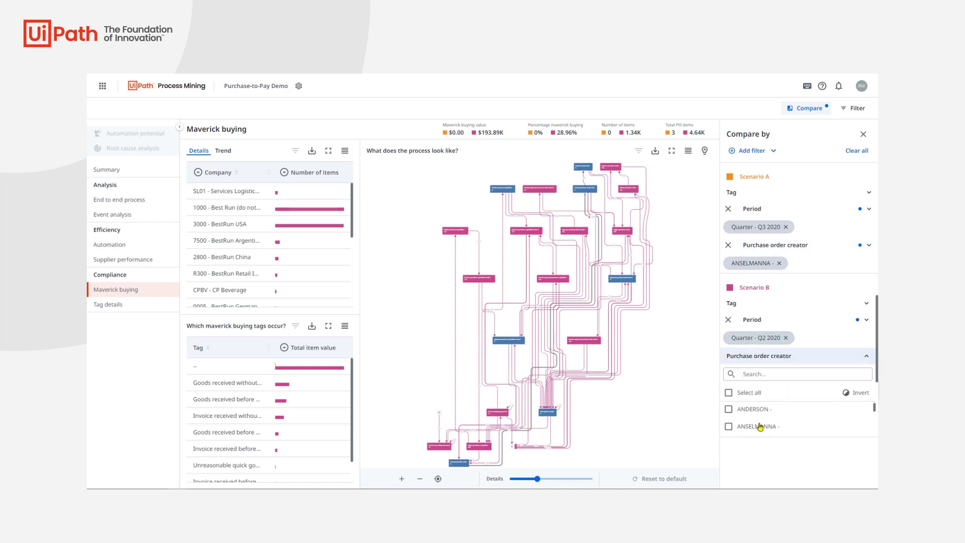
pyautogui.click(772, 358)
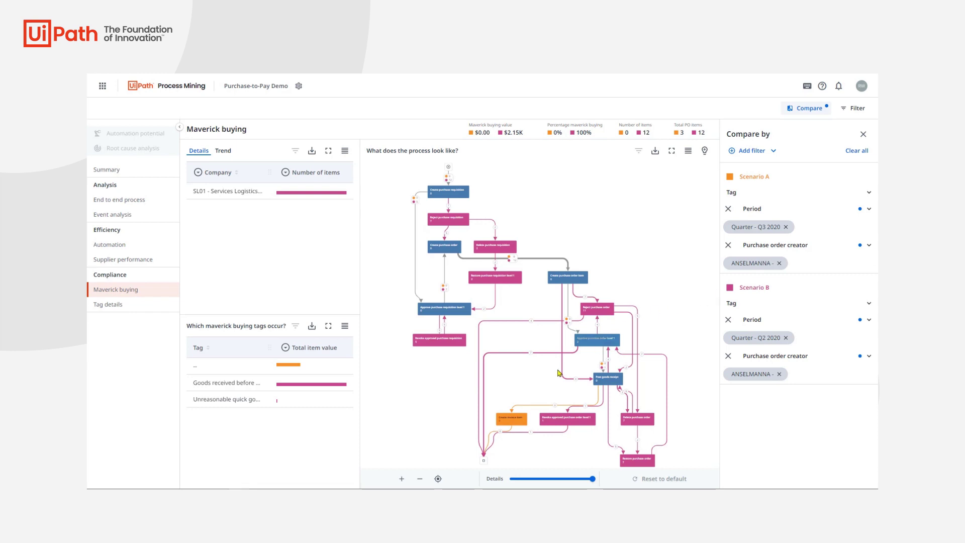
pyautogui.scroll(2, 559, 374)
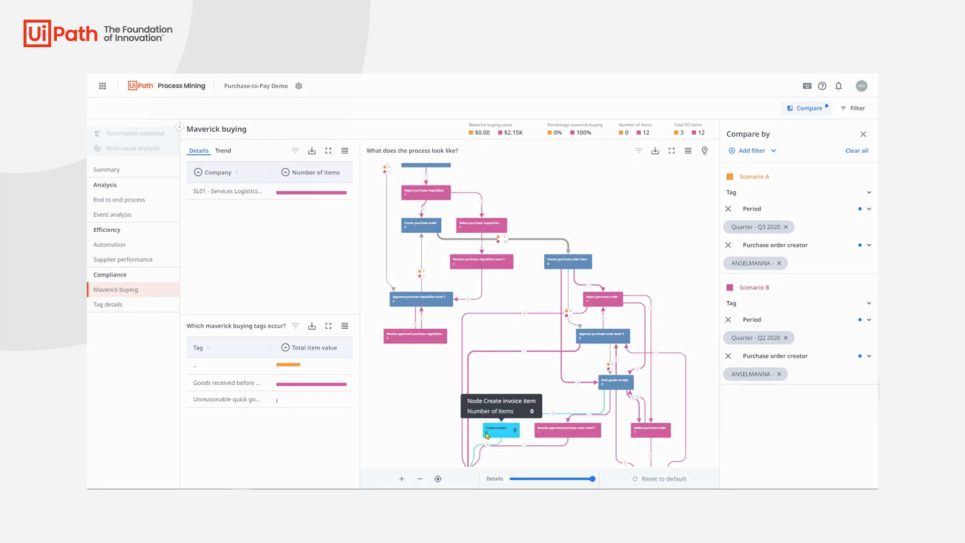